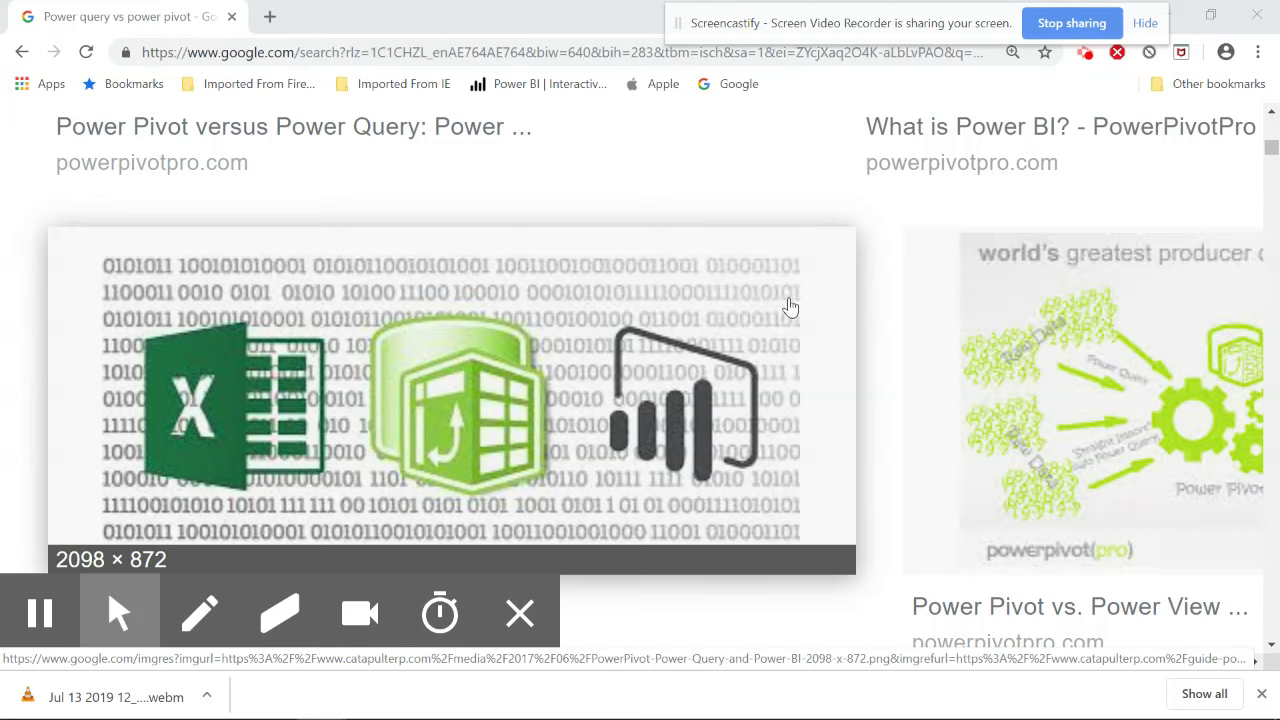
- Switch from Chrome to the Excel workbook showing the vendor comparison pivot table
mouse_move(650, 712)
left_click(721, 701)
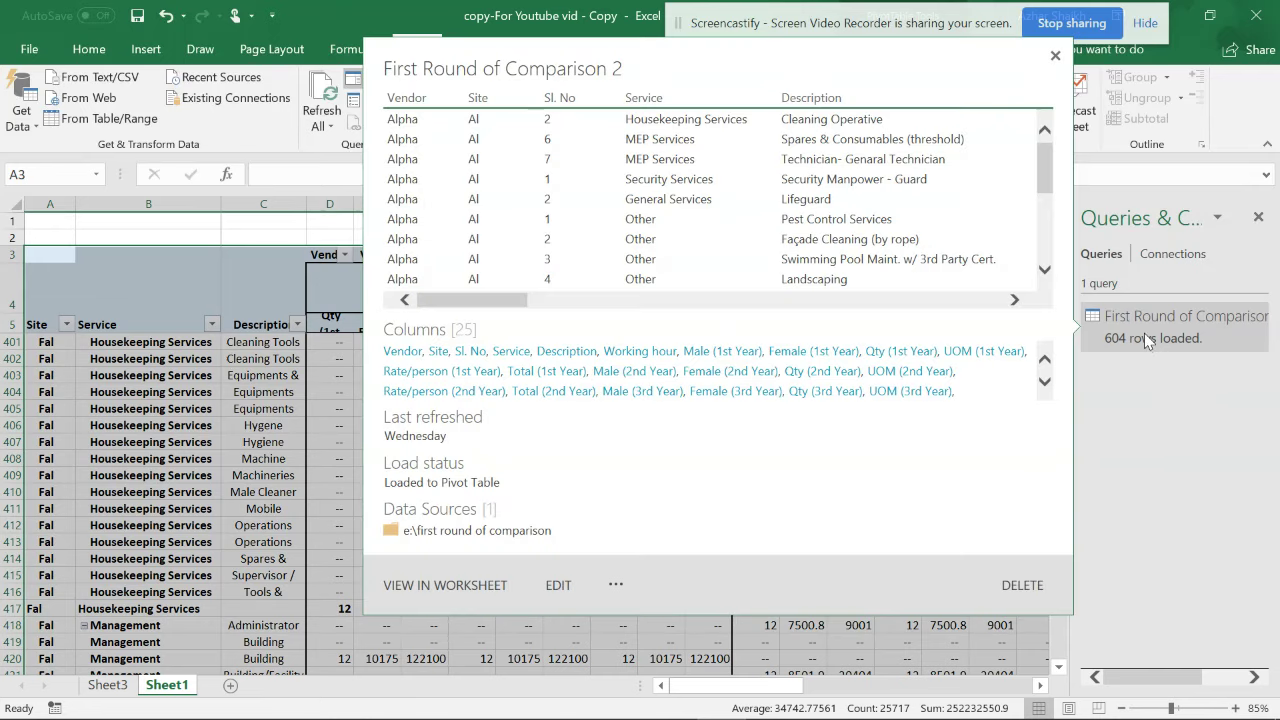
double_click(1145, 338)
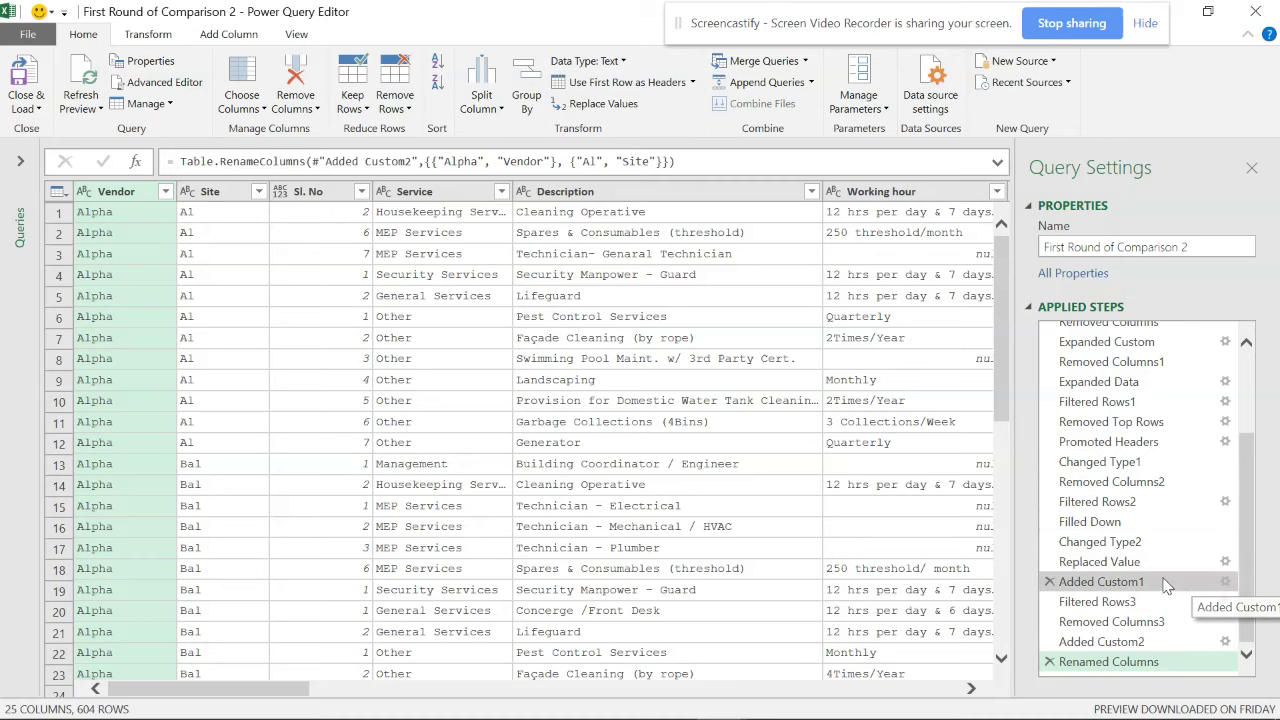
left_click(1226, 583)
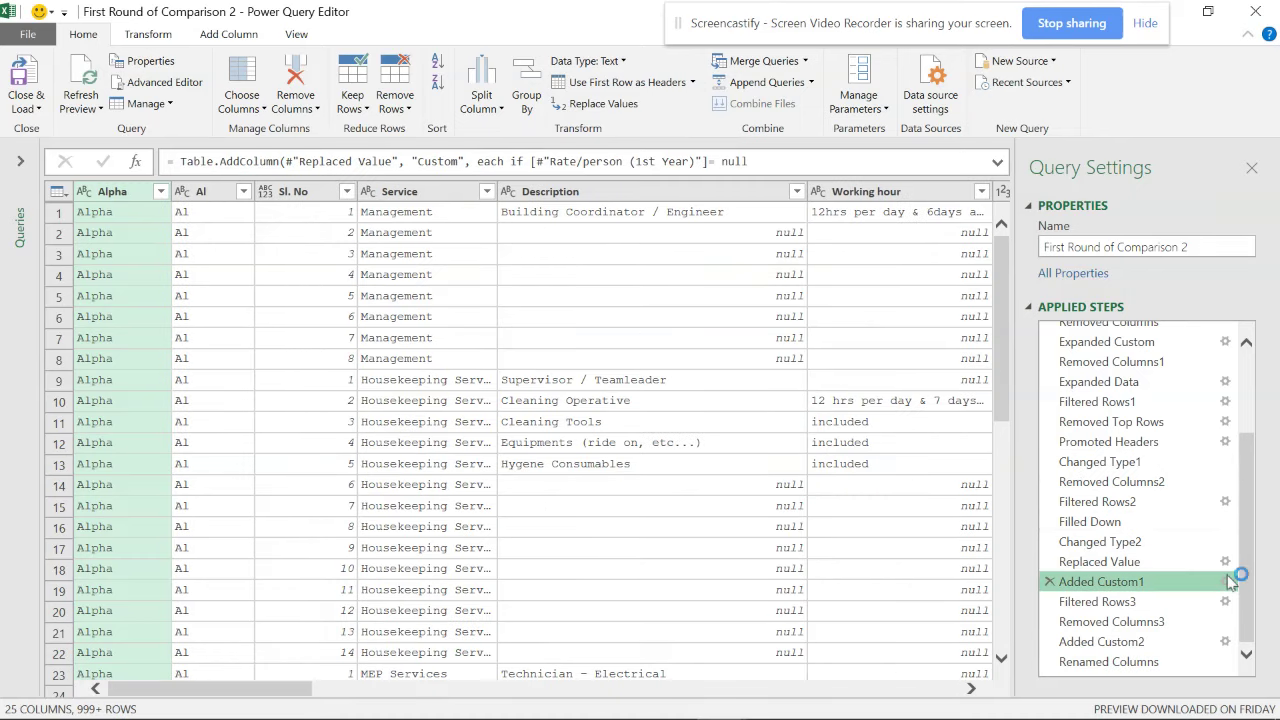
left_click(1225, 582)
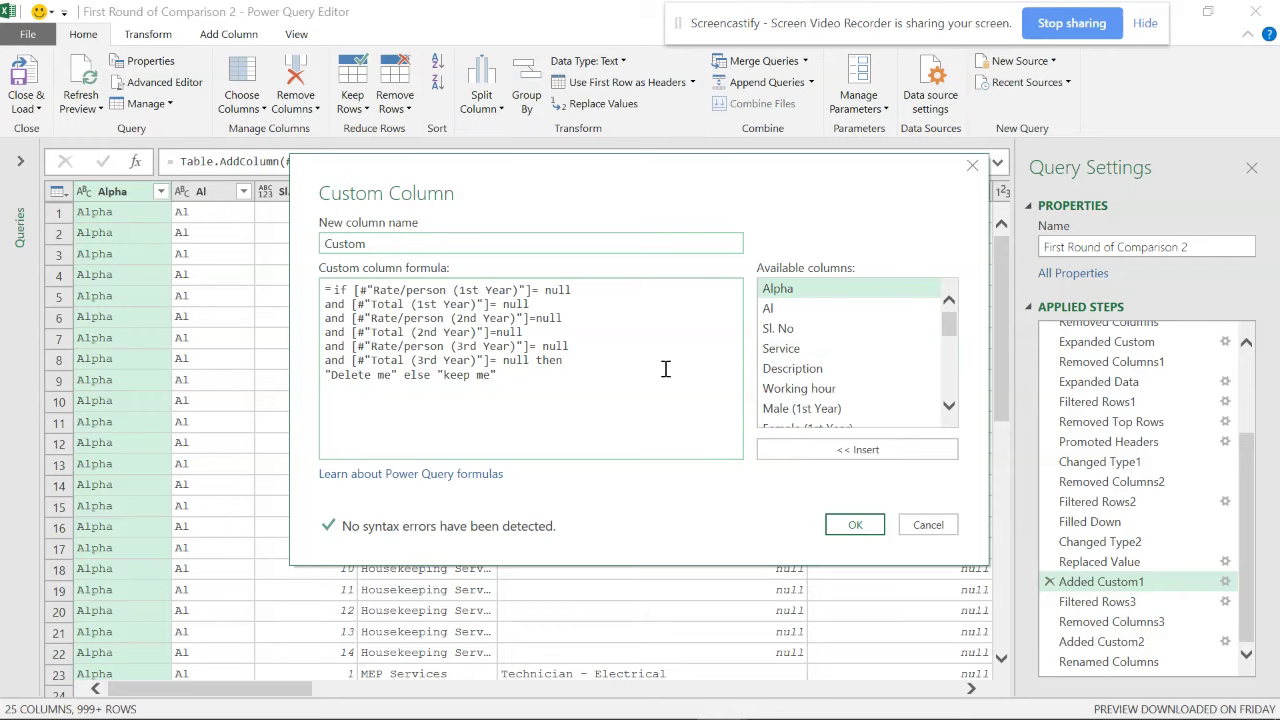
left_click(928, 526)
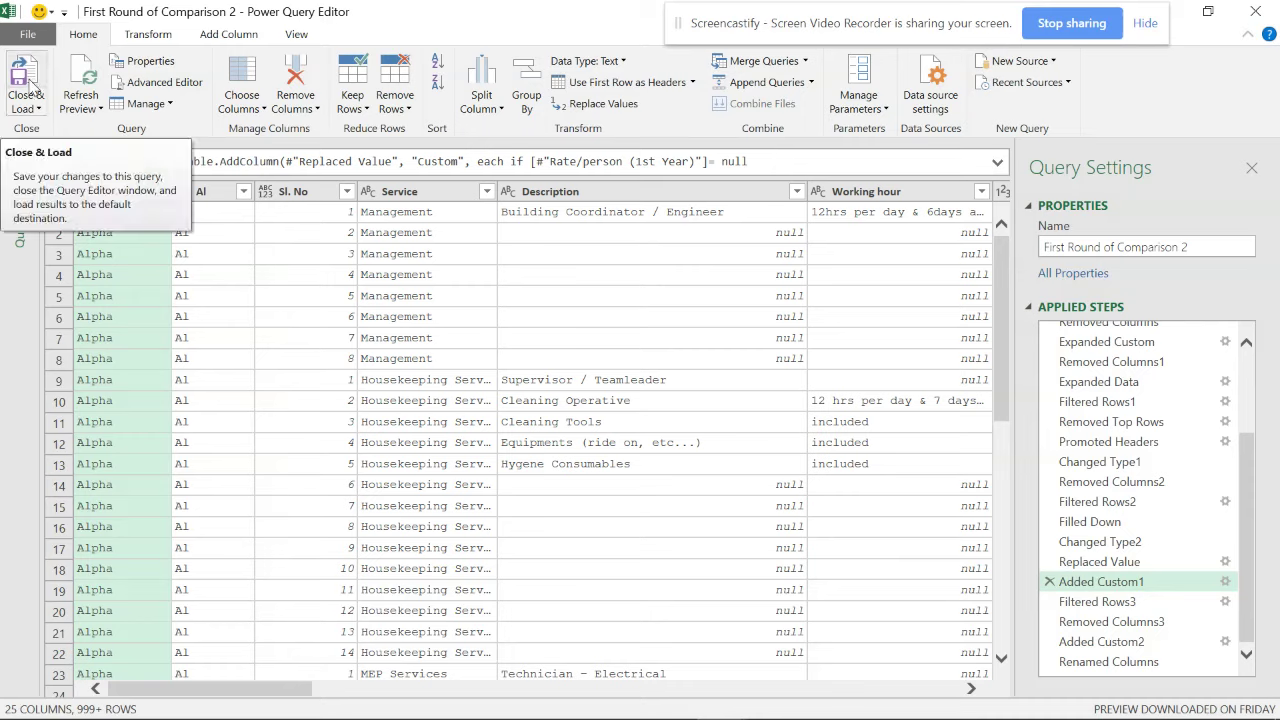
left_click(36, 107)
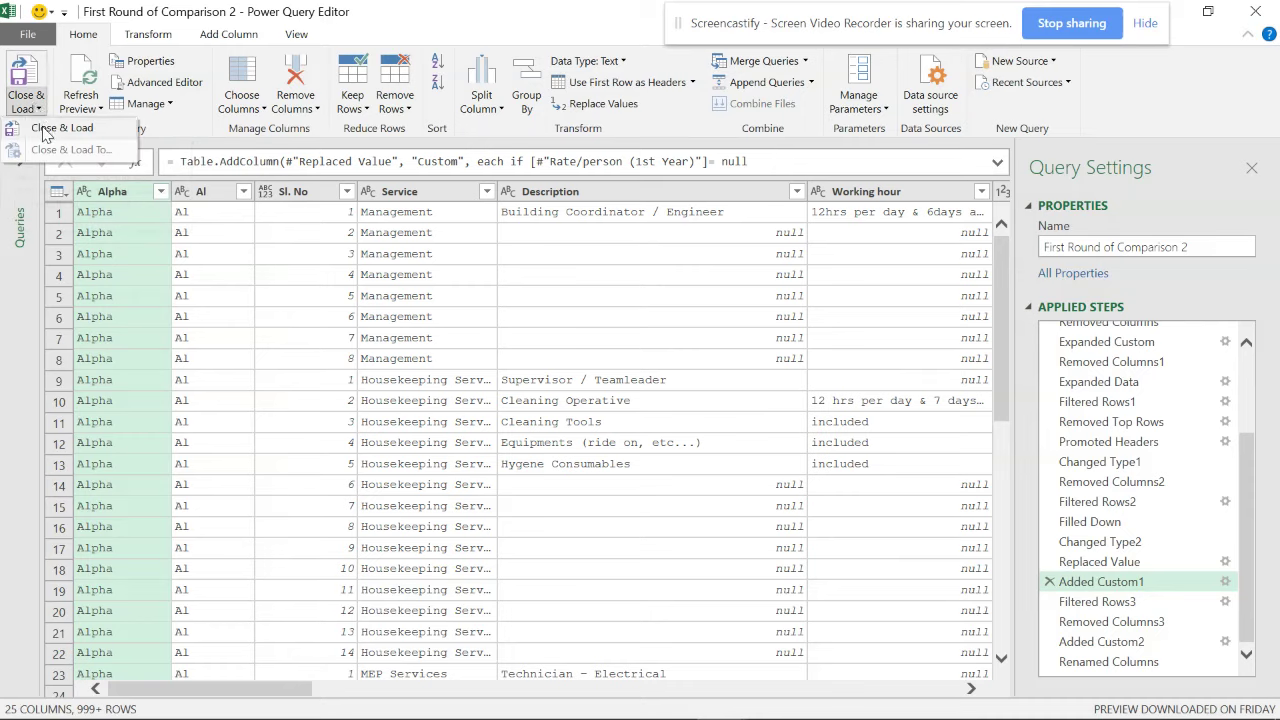
- Close and load the editor, then reopen the First Round of Comparison 2 query in Power Query Editor
left_click(60, 128)
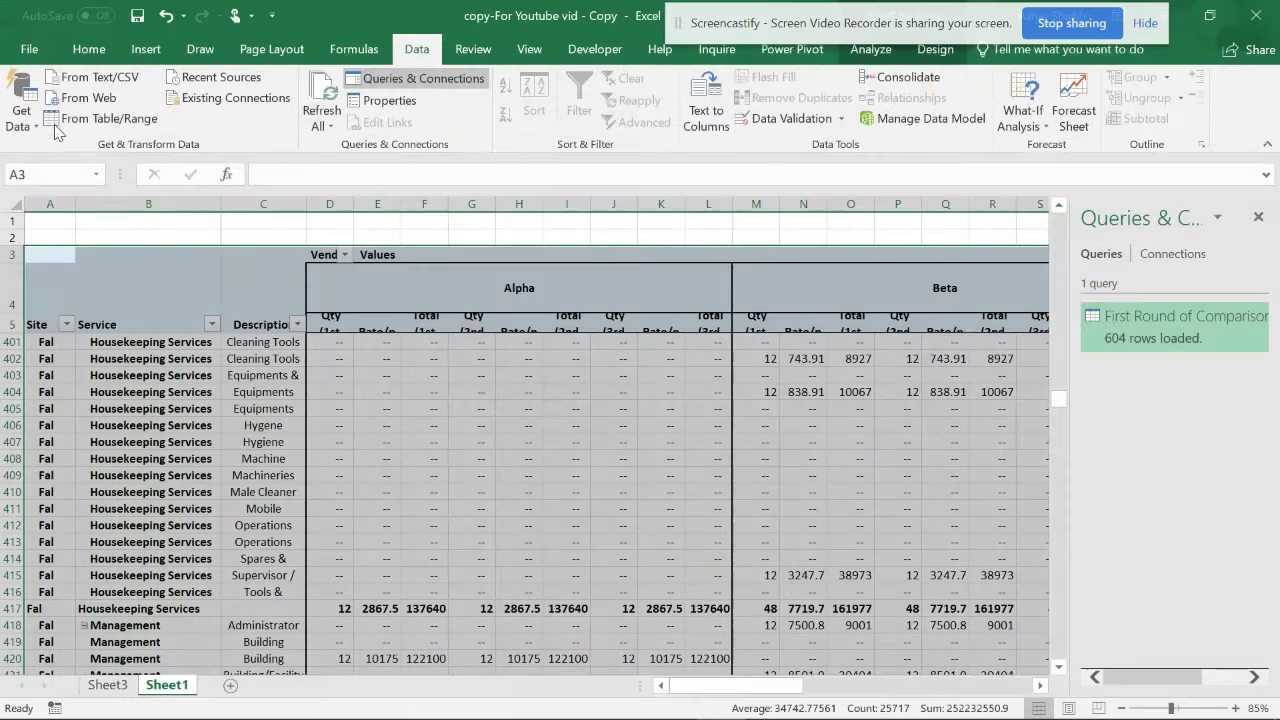
mouse_move(1190, 345)
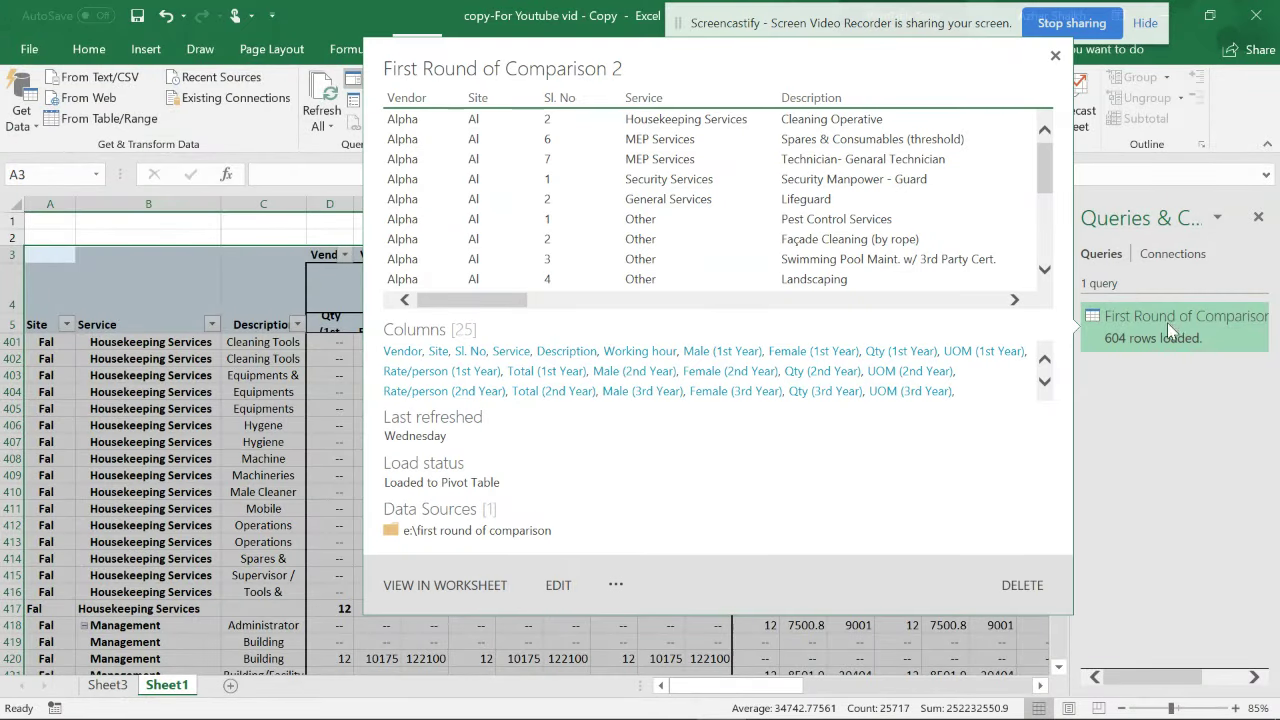
double_click(1155, 327)
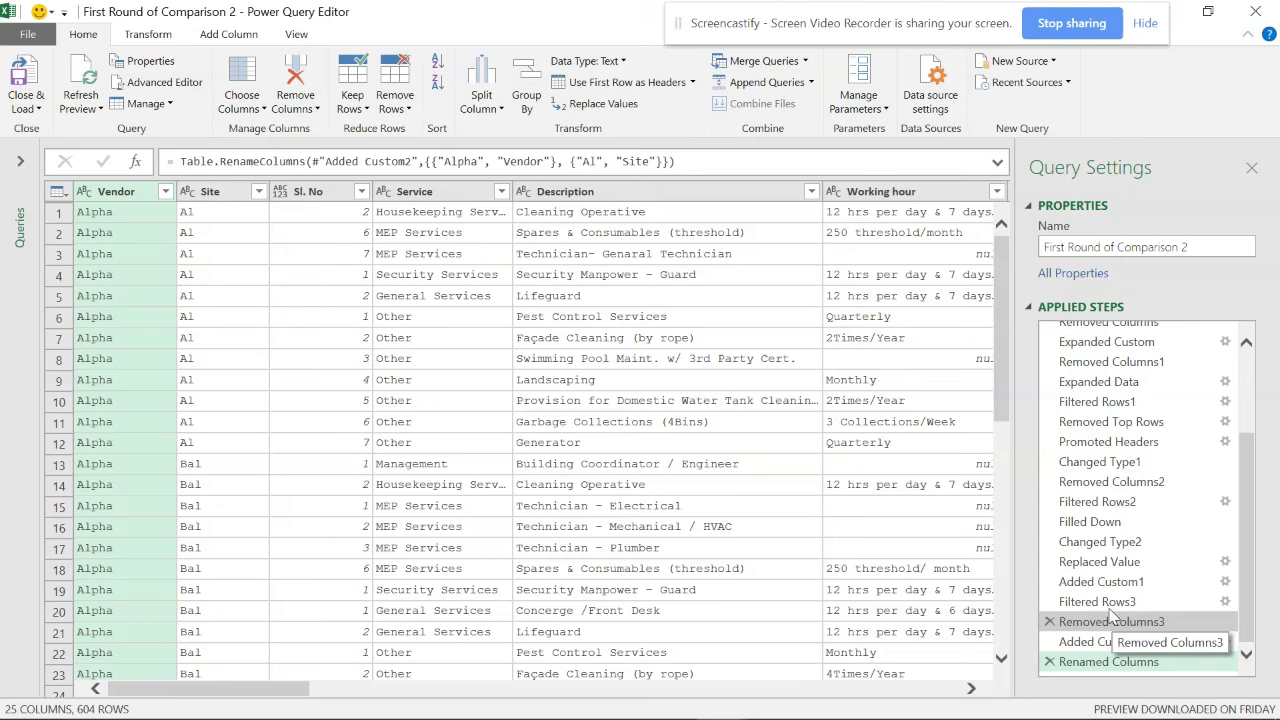
- Review the Added Custom1 formula step, then delete it
left_click(1113, 604)
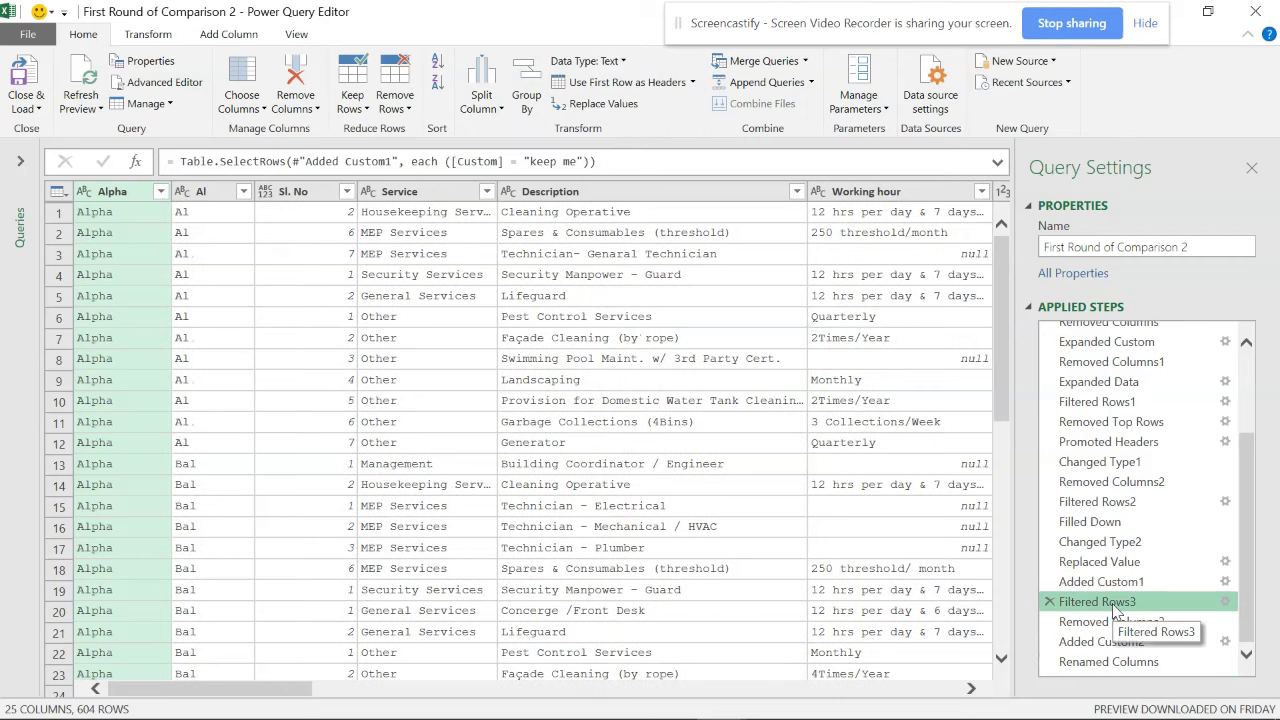
left_click(1160, 586)
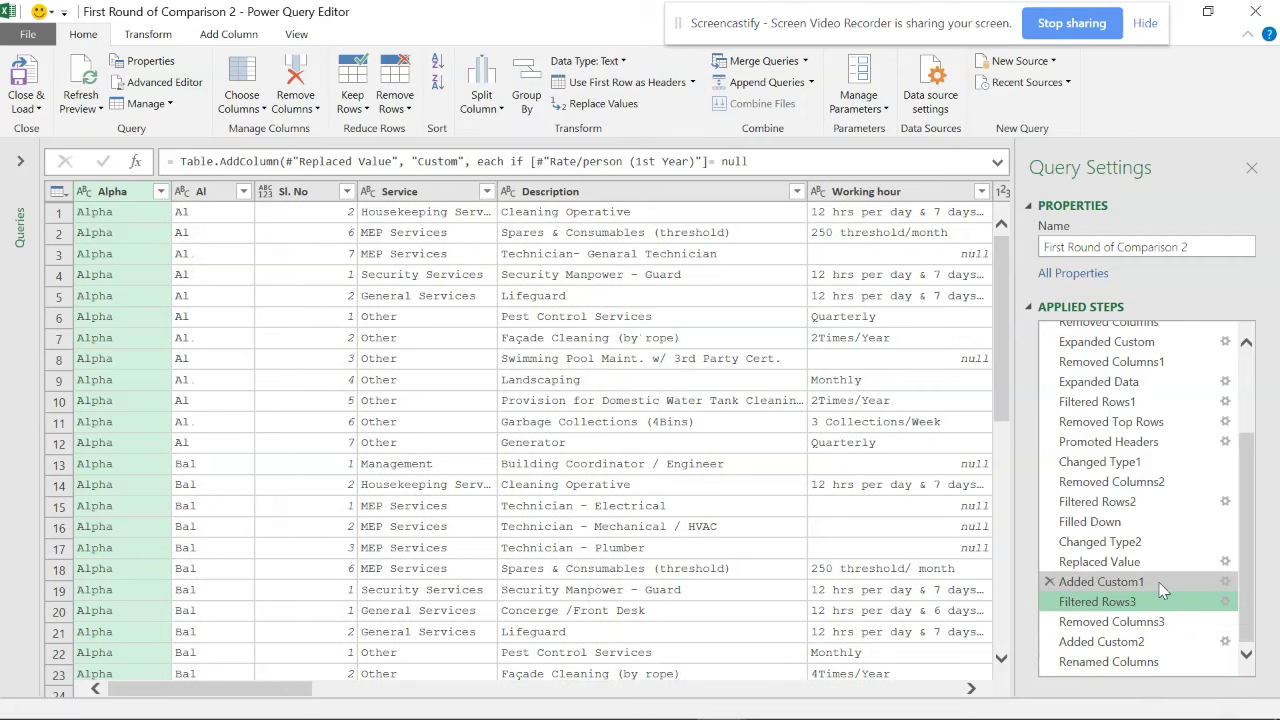
left_click(1225, 581)
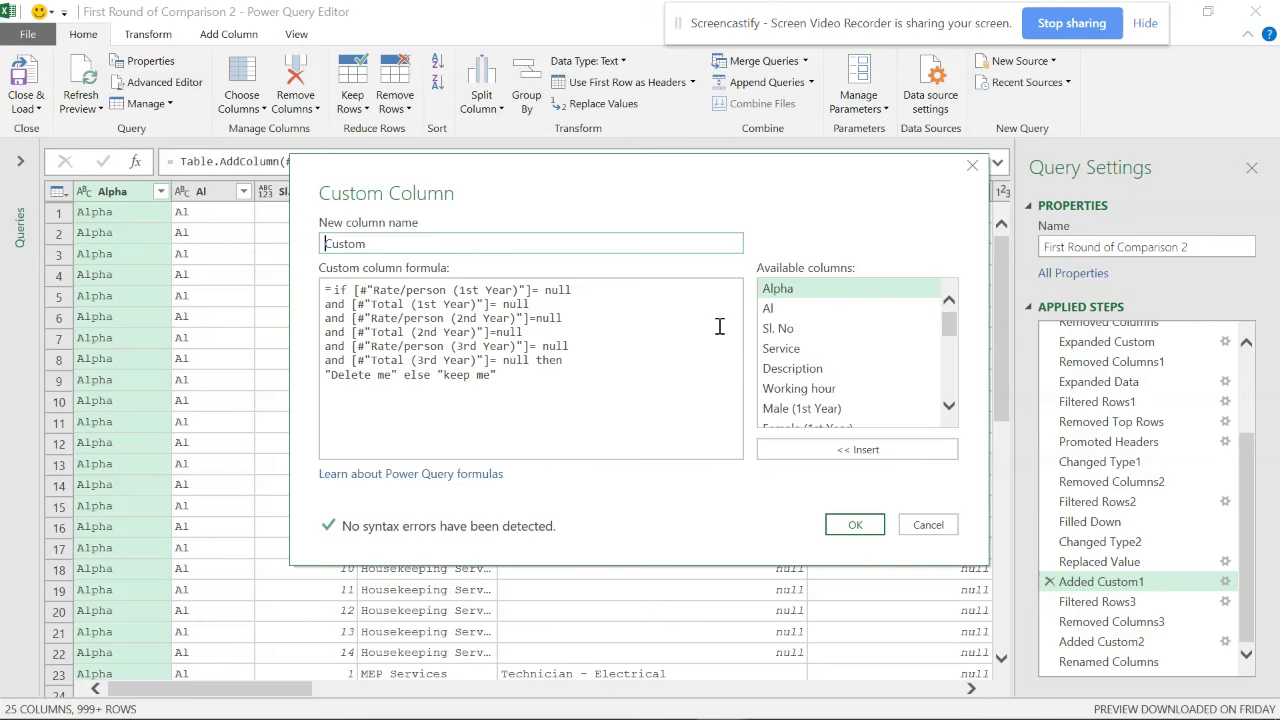
left_click(948, 537)
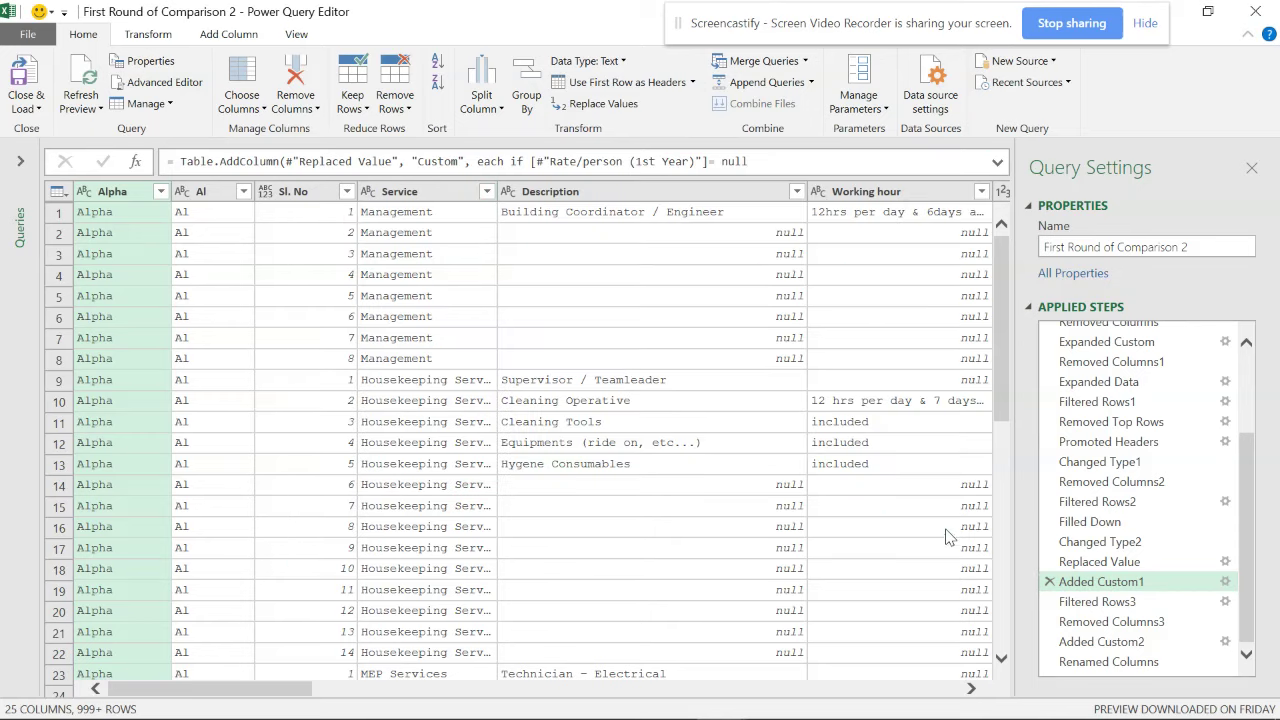
left_click(1049, 581)
left_click(740, 412)
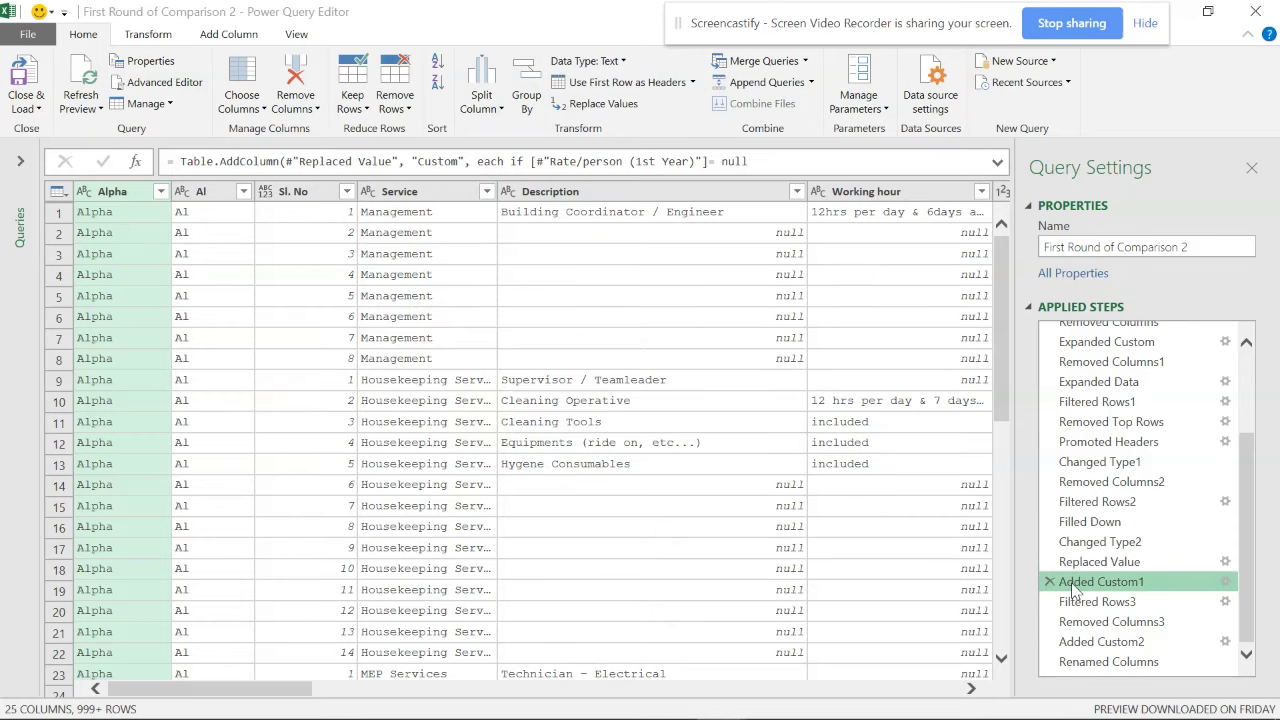
- Delete the now-broken Filtered Rows3 and Removed Columns3 steps
left_click(1066, 603)
left_click(1049, 601)
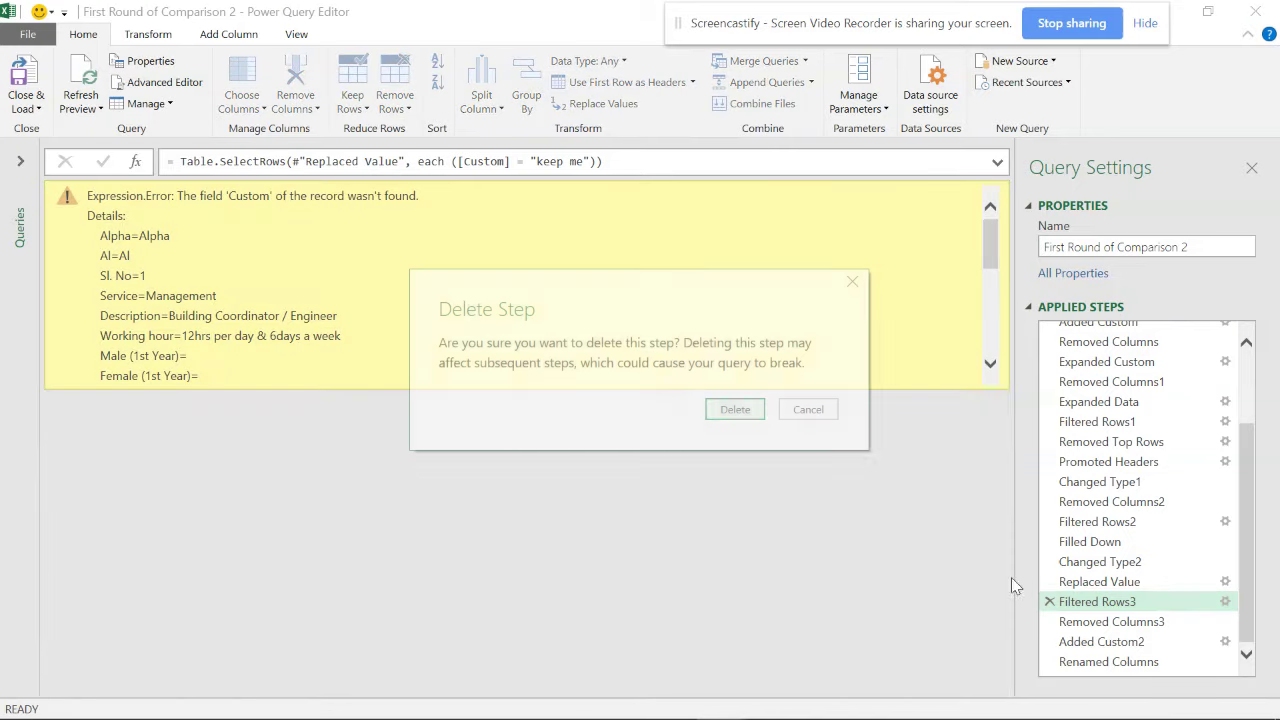
left_click(755, 418)
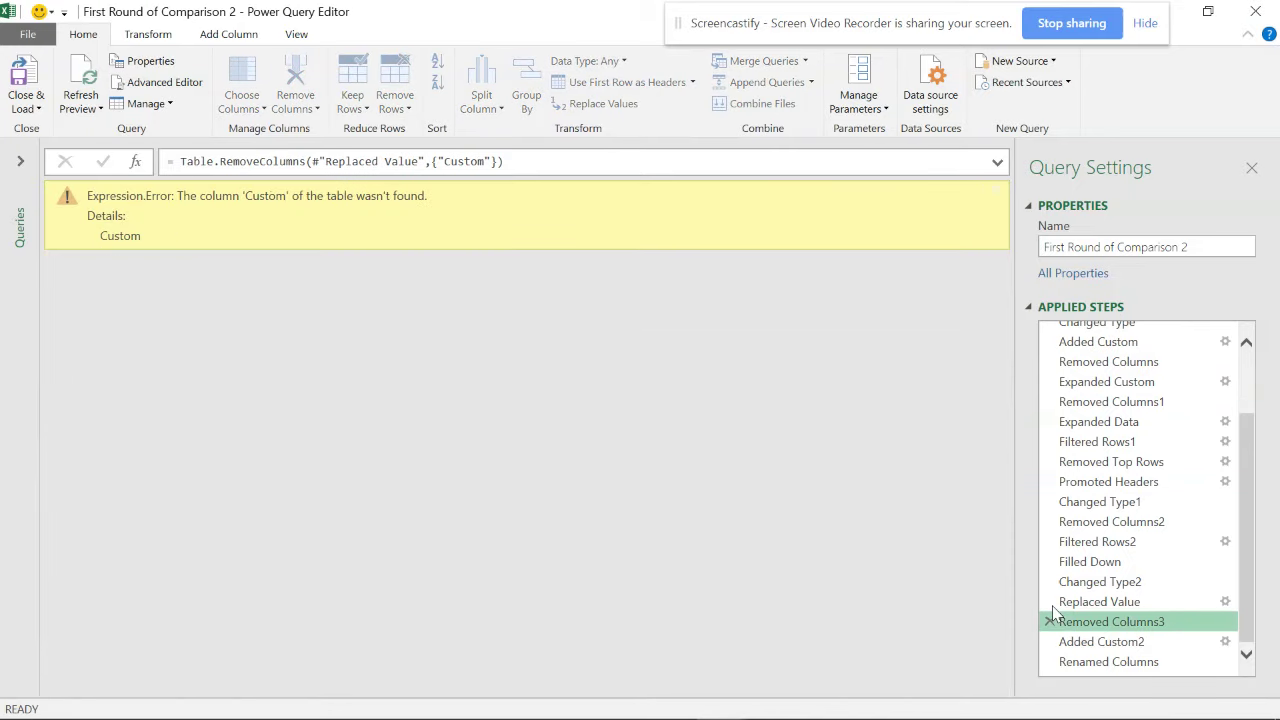
left_click(1062, 603)
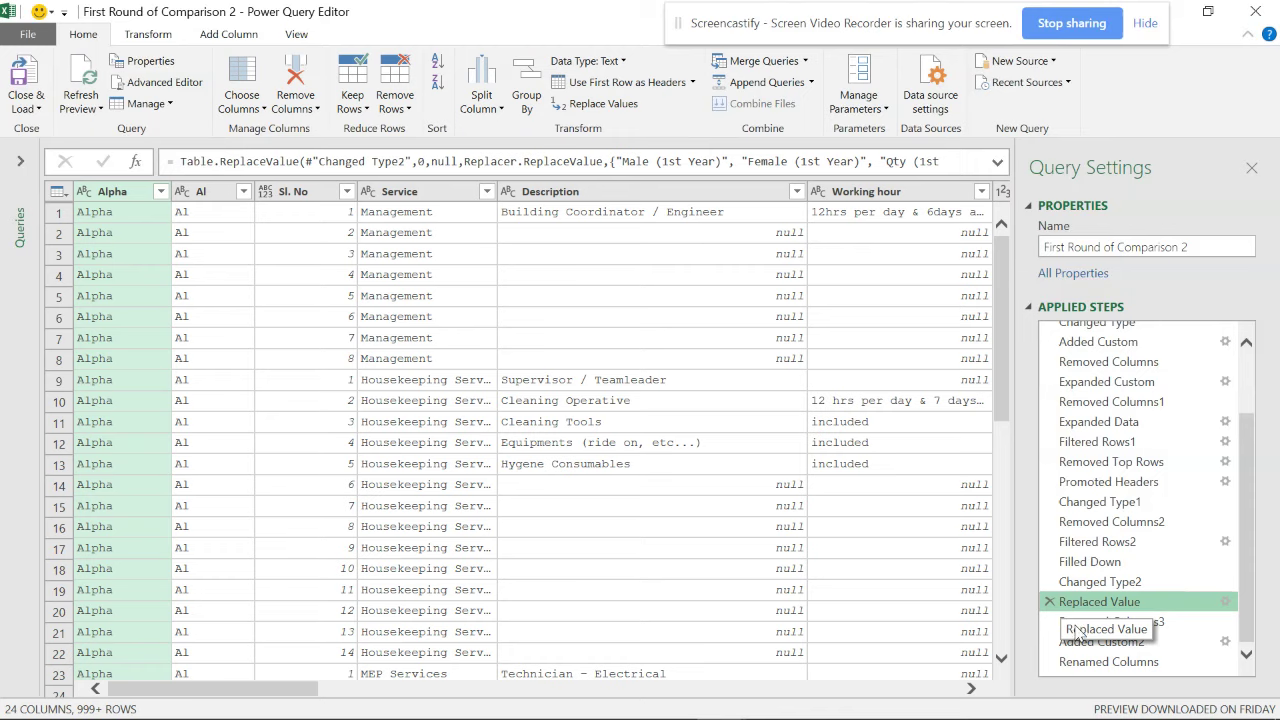
left_click(1064, 624)
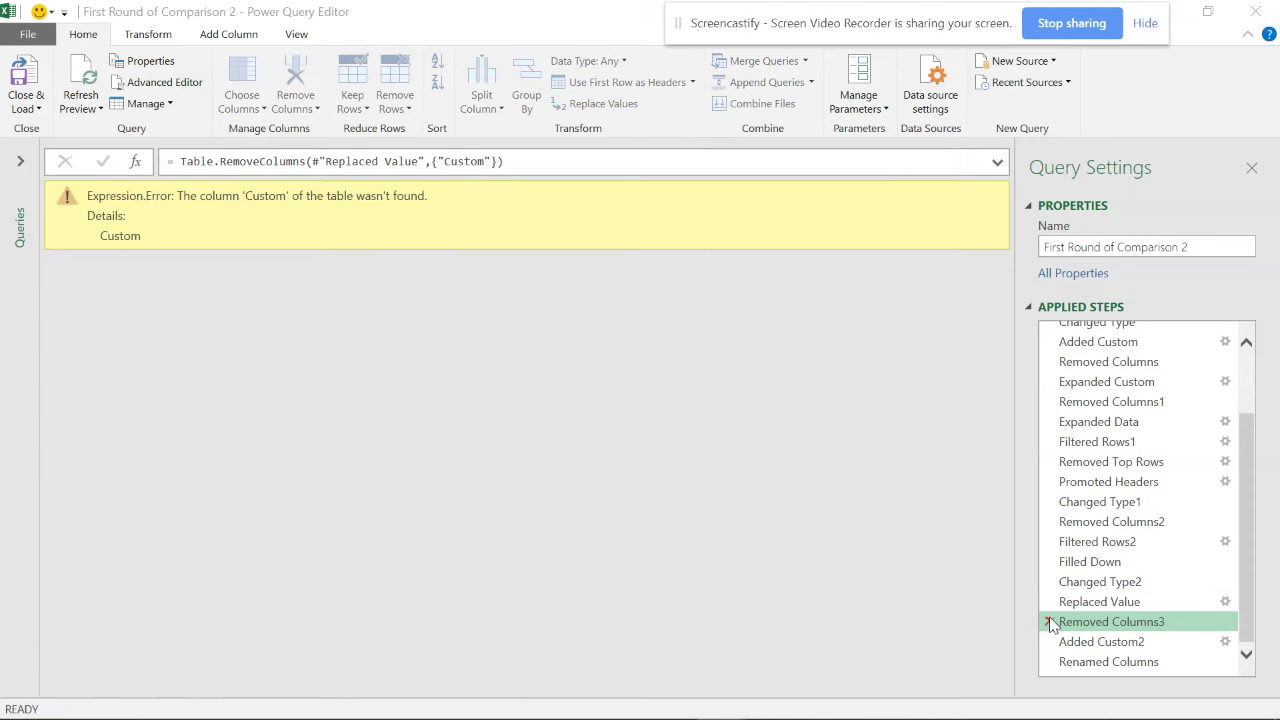
left_click(1049, 621)
left_click(735, 410)
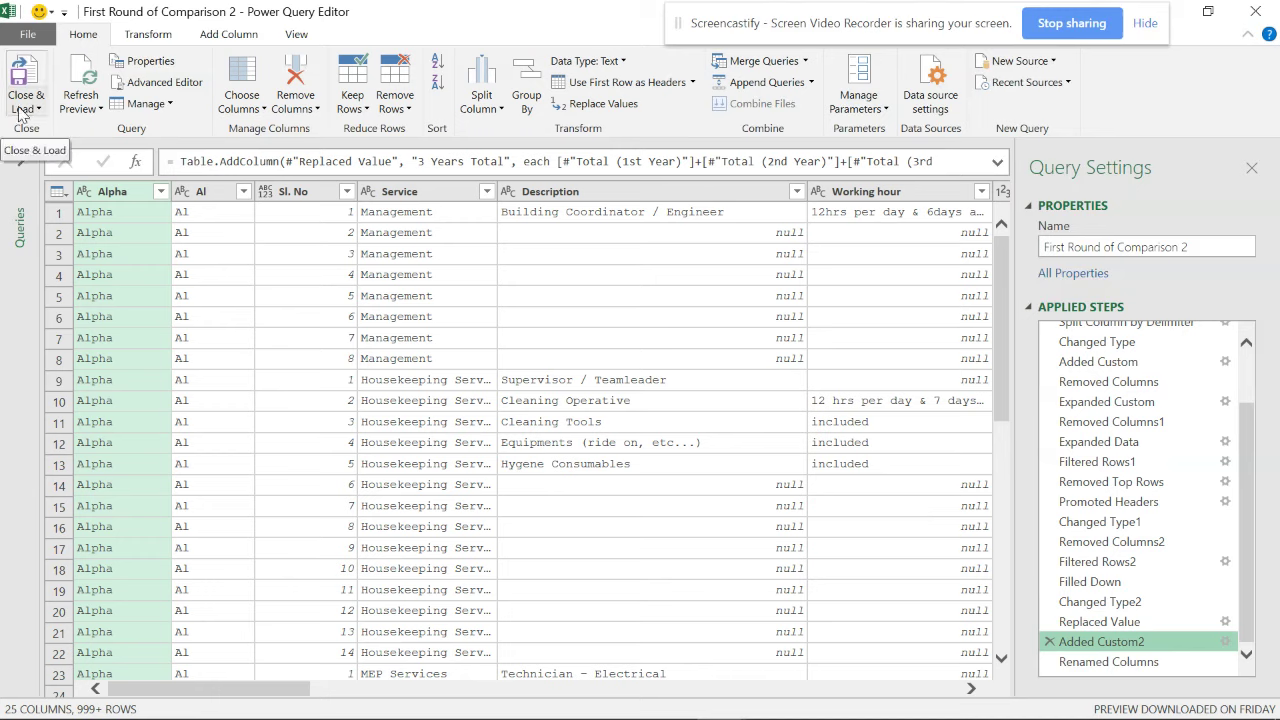
- Return to the final Renamed Columns step and load the query back into Excel
left_click(1095, 661)
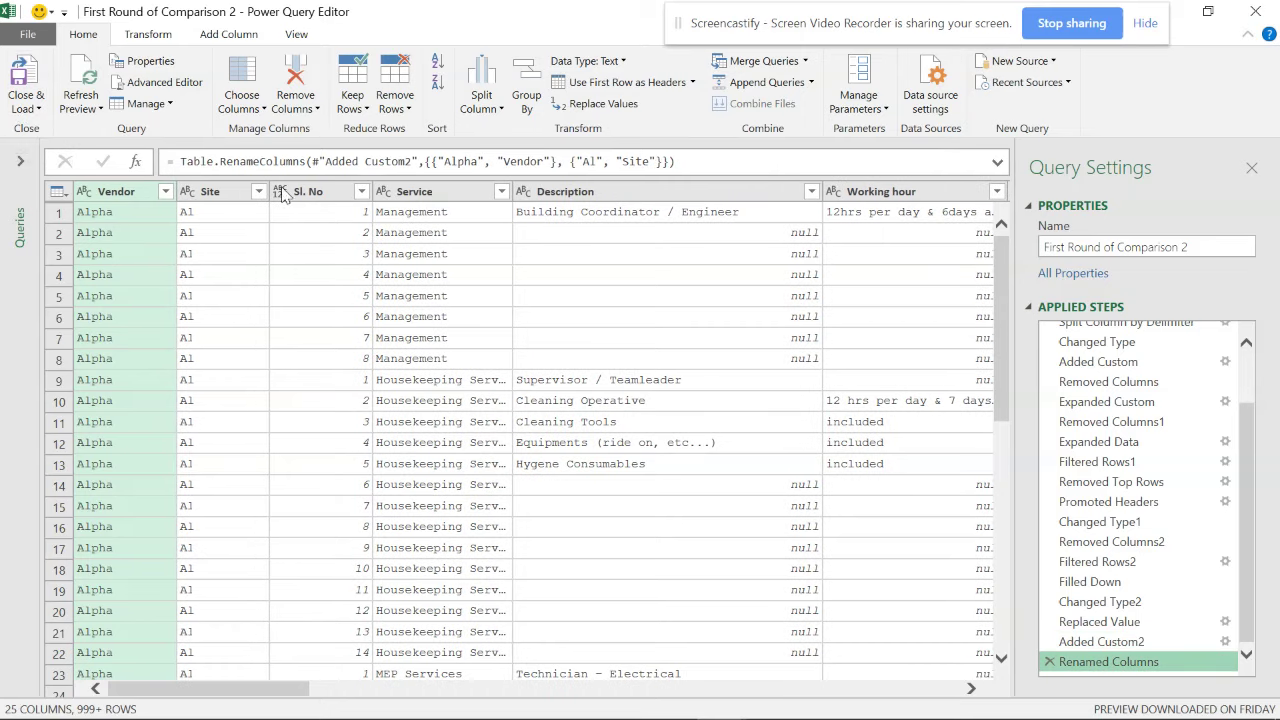
left_click(26, 104)
left_click(97, 136)
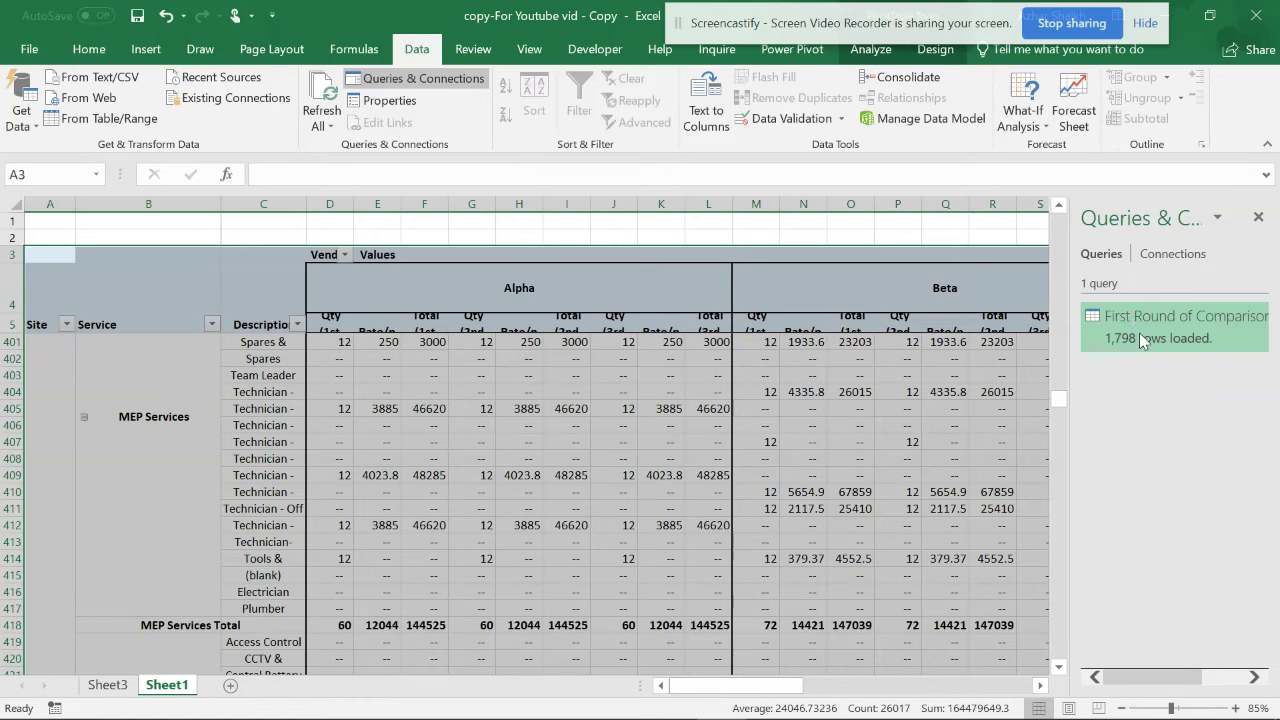
- Preview the First Round of Comparison 2 query's 1,798 rows, then reopen it in Power Query Editor
mouse_move(1185, 335)
mouse_move(1145, 328)
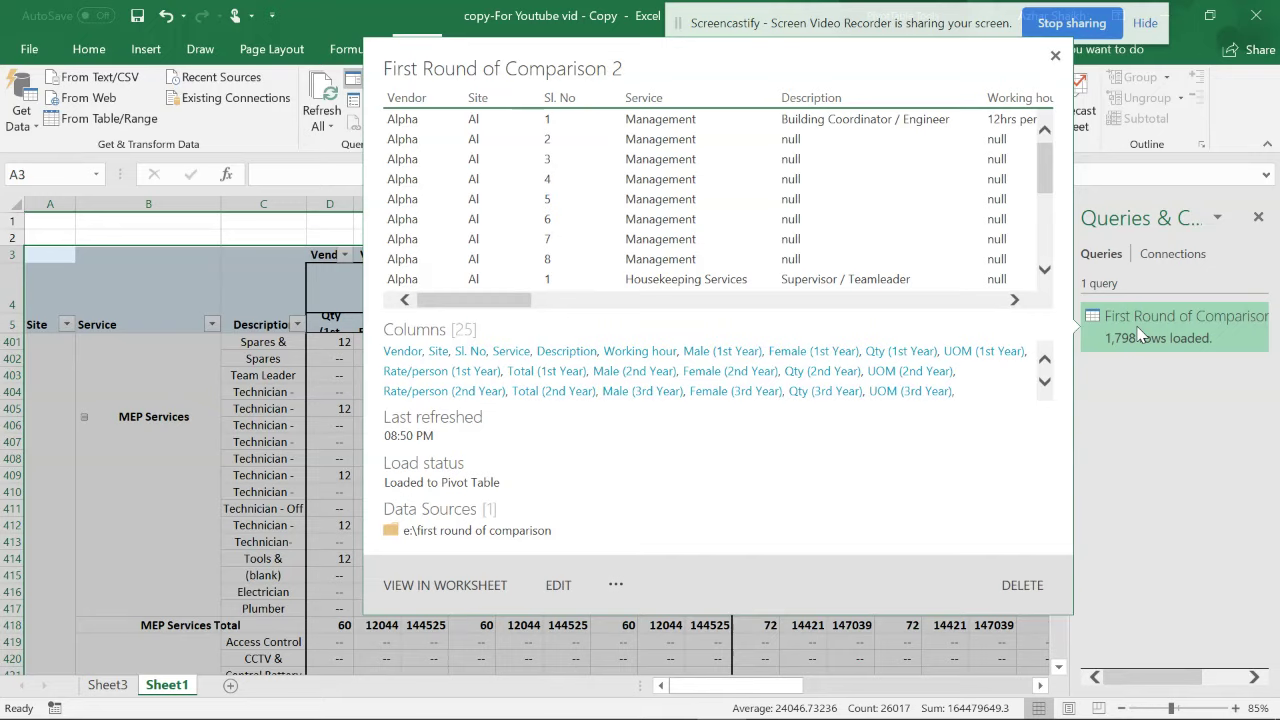
double_click(1140, 333)
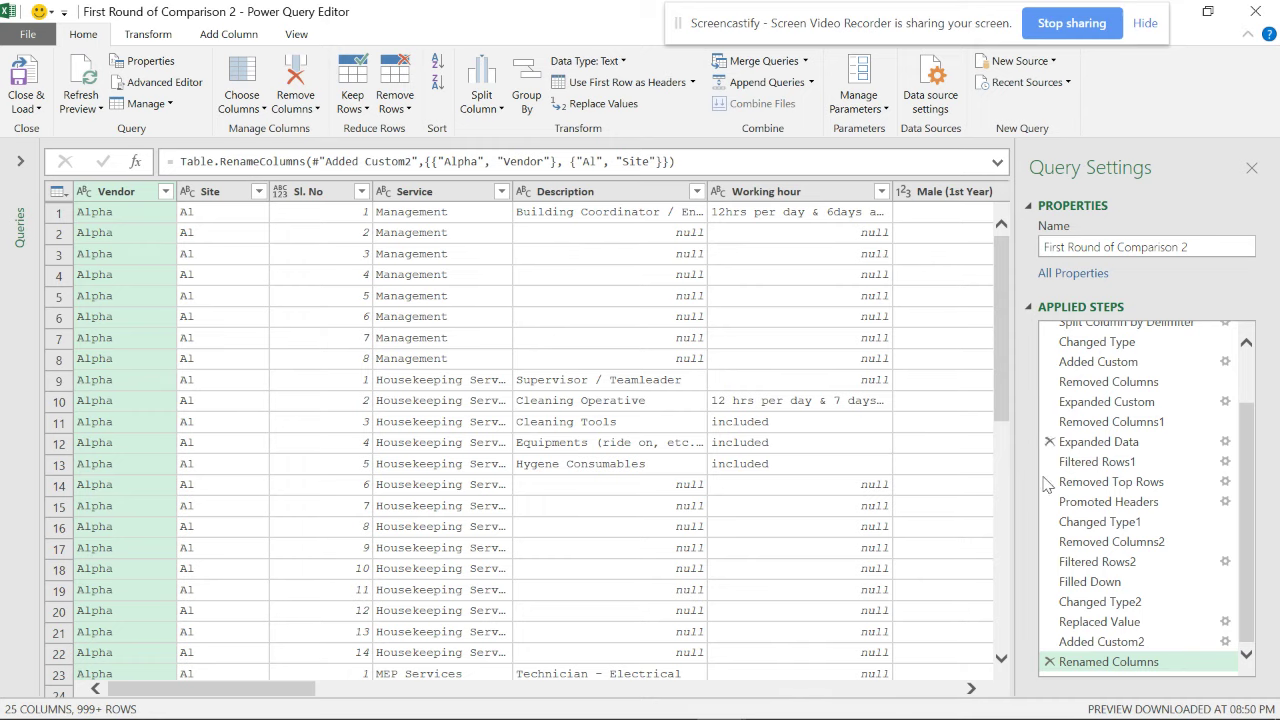
- Filter the 3 Years Total column to exclude (null) values, leaving 603 rows
left_click_drag(268, 697, 911, 697)
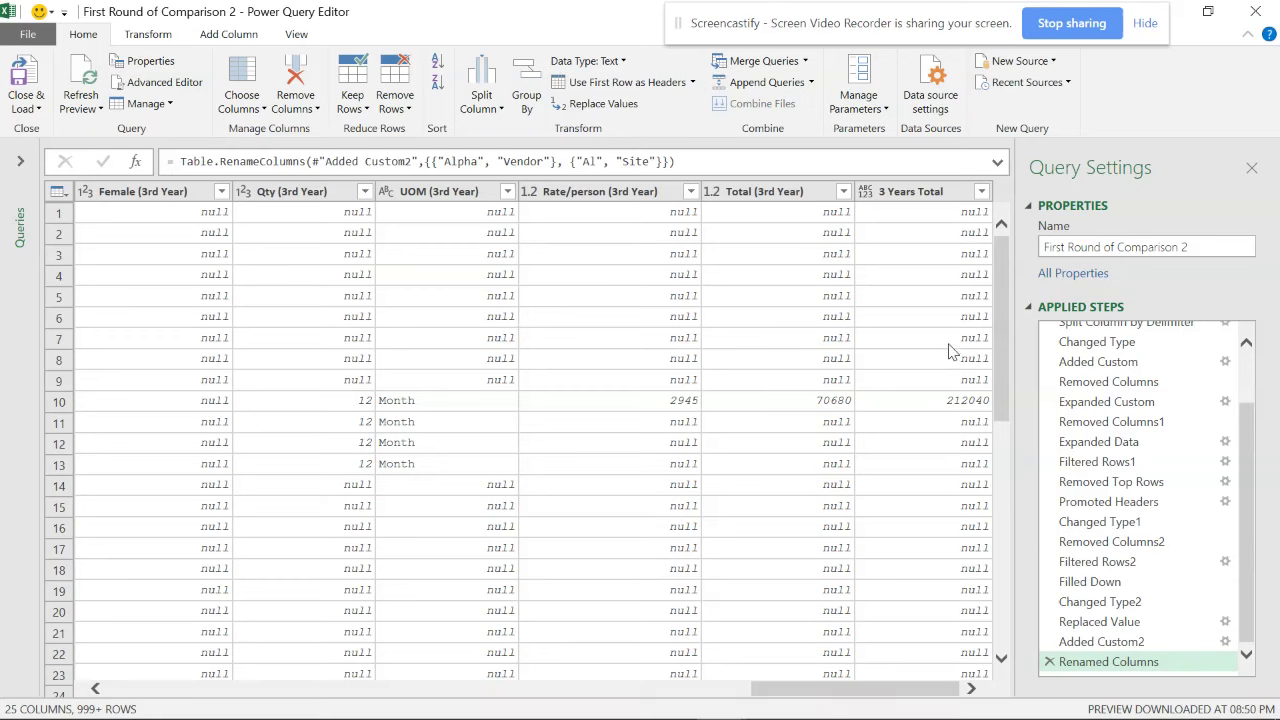
scroll(945, 355, "down", 5)
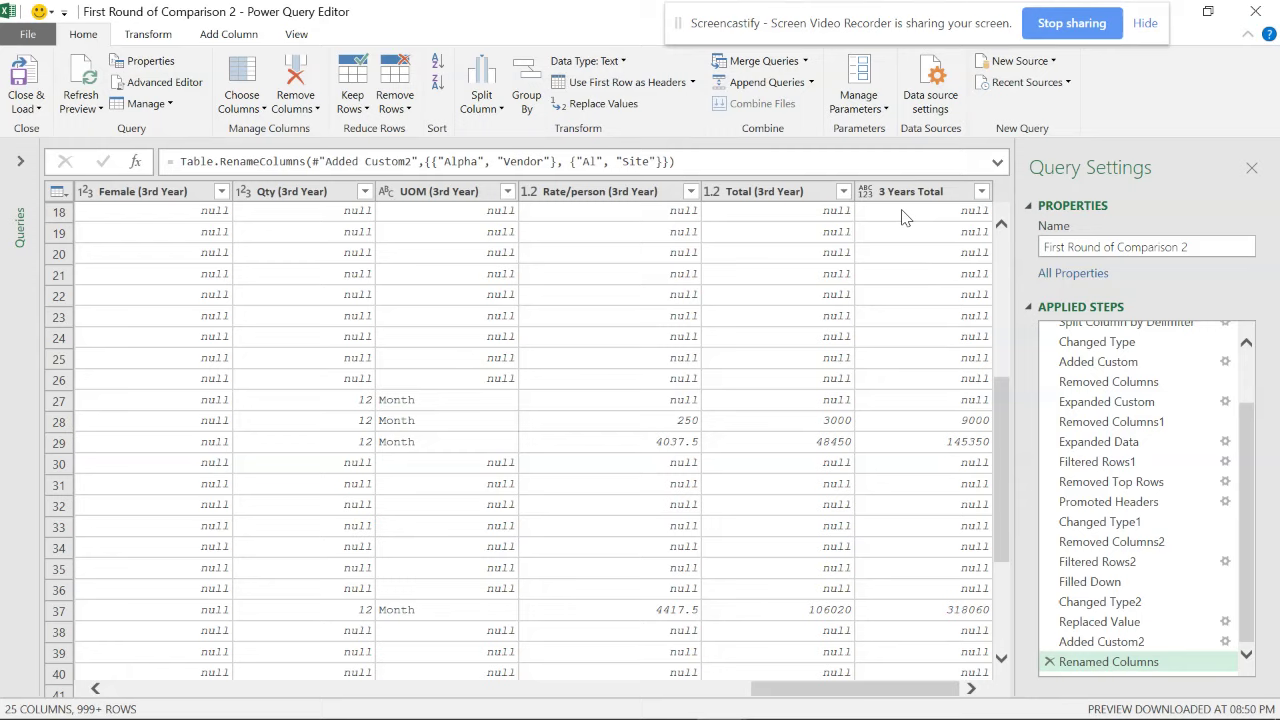
left_click(980, 192)
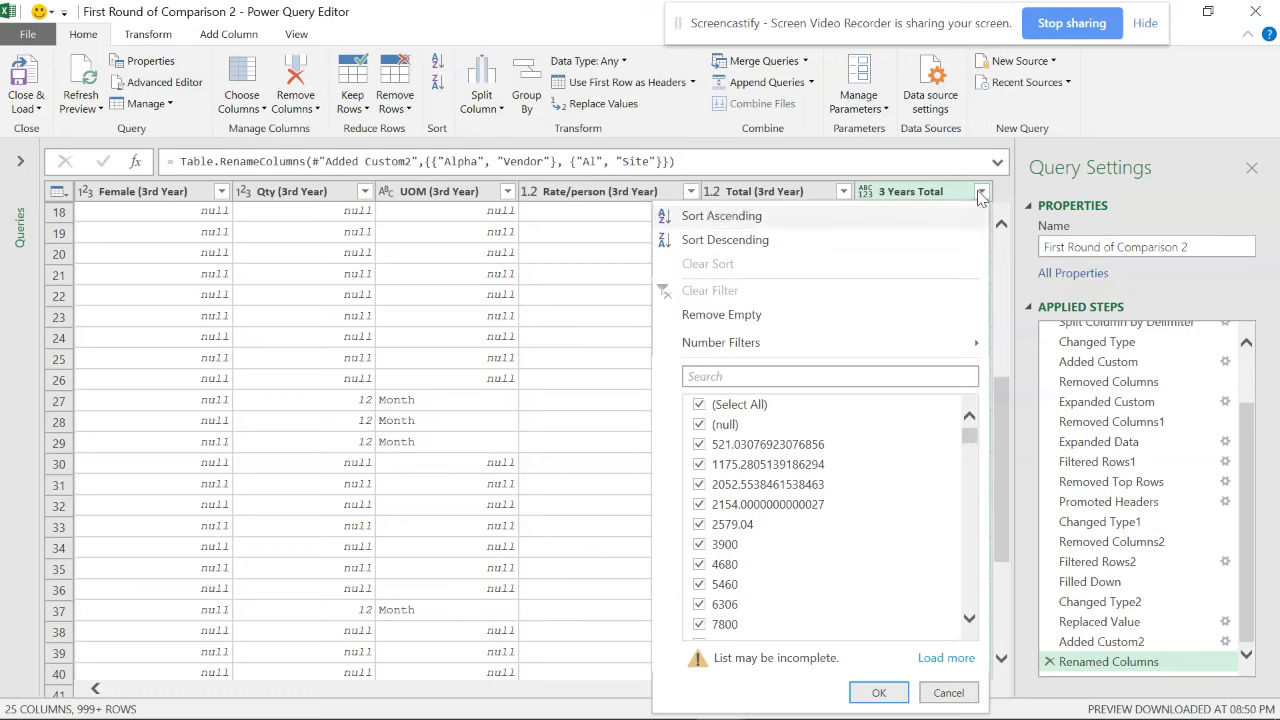
left_click(700, 426)
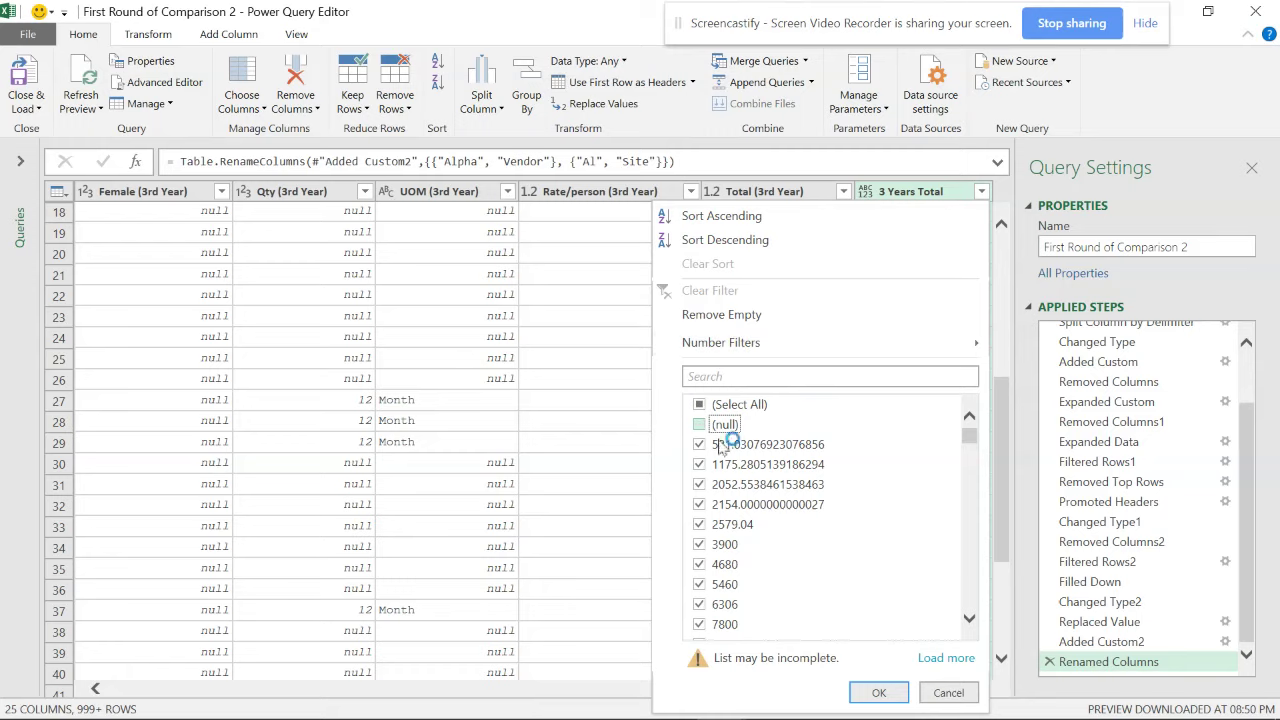
left_click(879, 692)
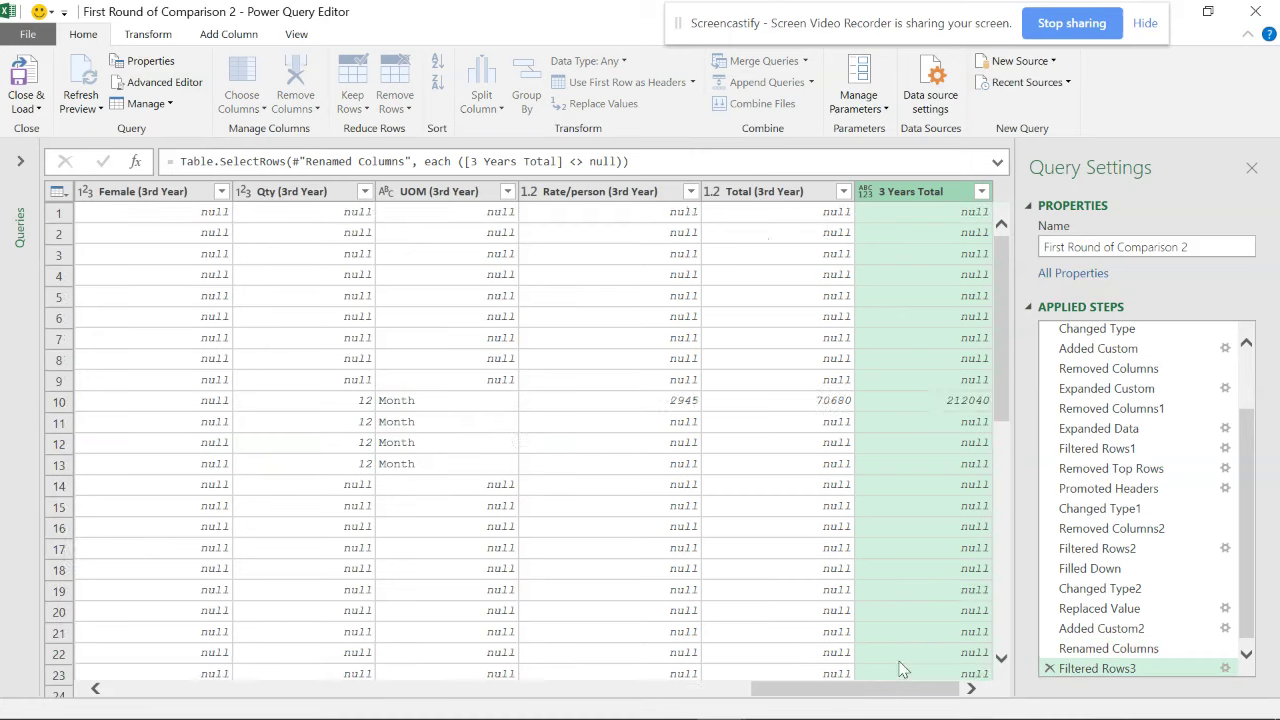
- Set 3 Years Total to Decimal Number and load the 603-row query into the workbook
left_click(882, 191)
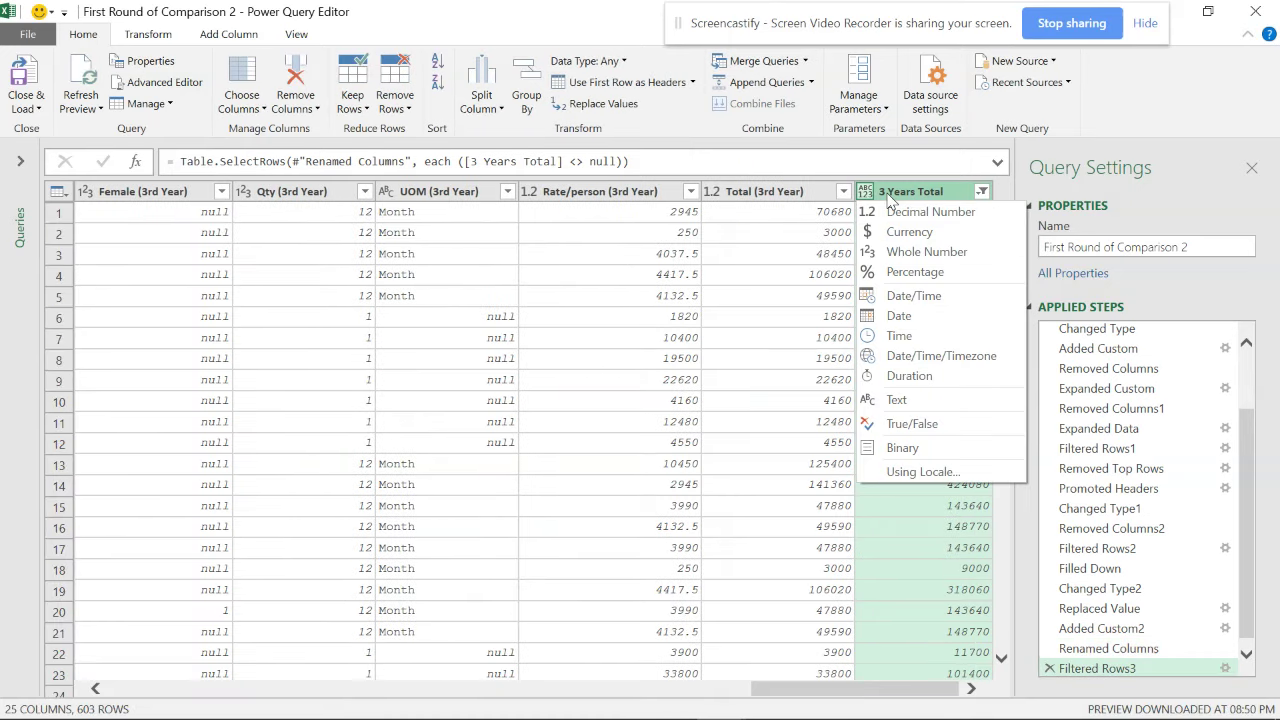
left_click(904, 214)
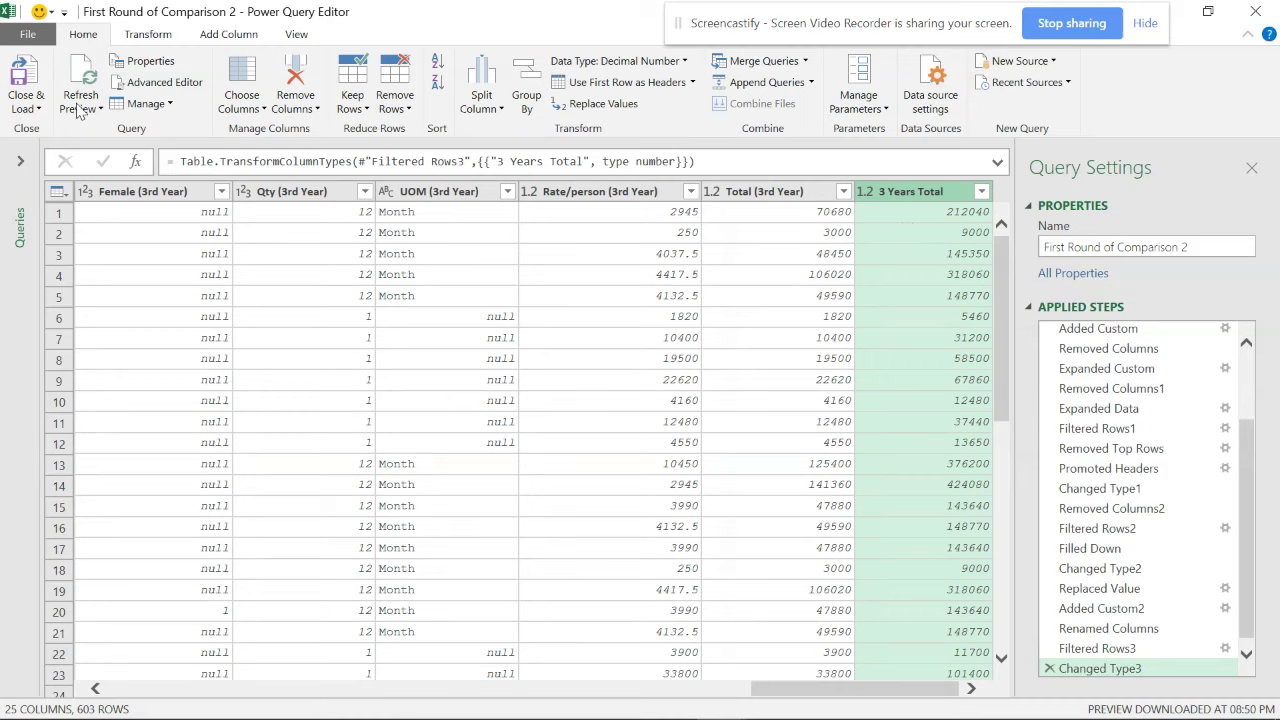
left_click(28, 104)
left_click(55, 131)
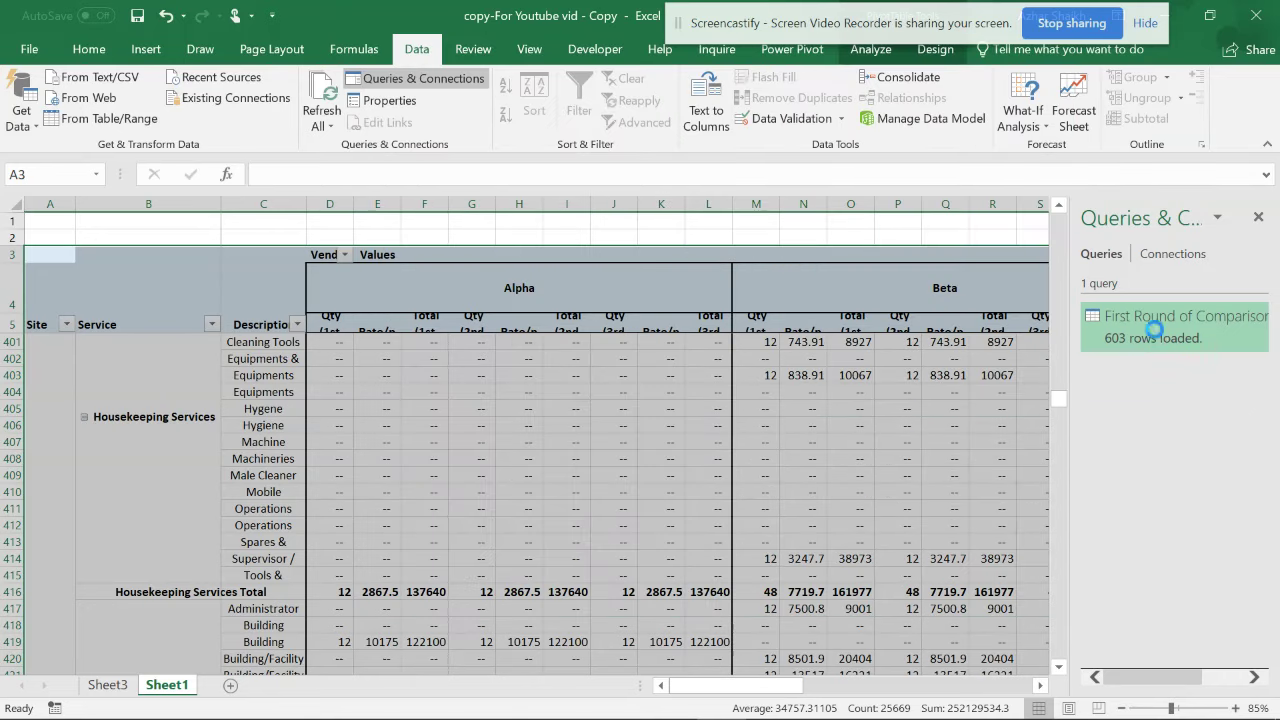
double_click(1151, 328)
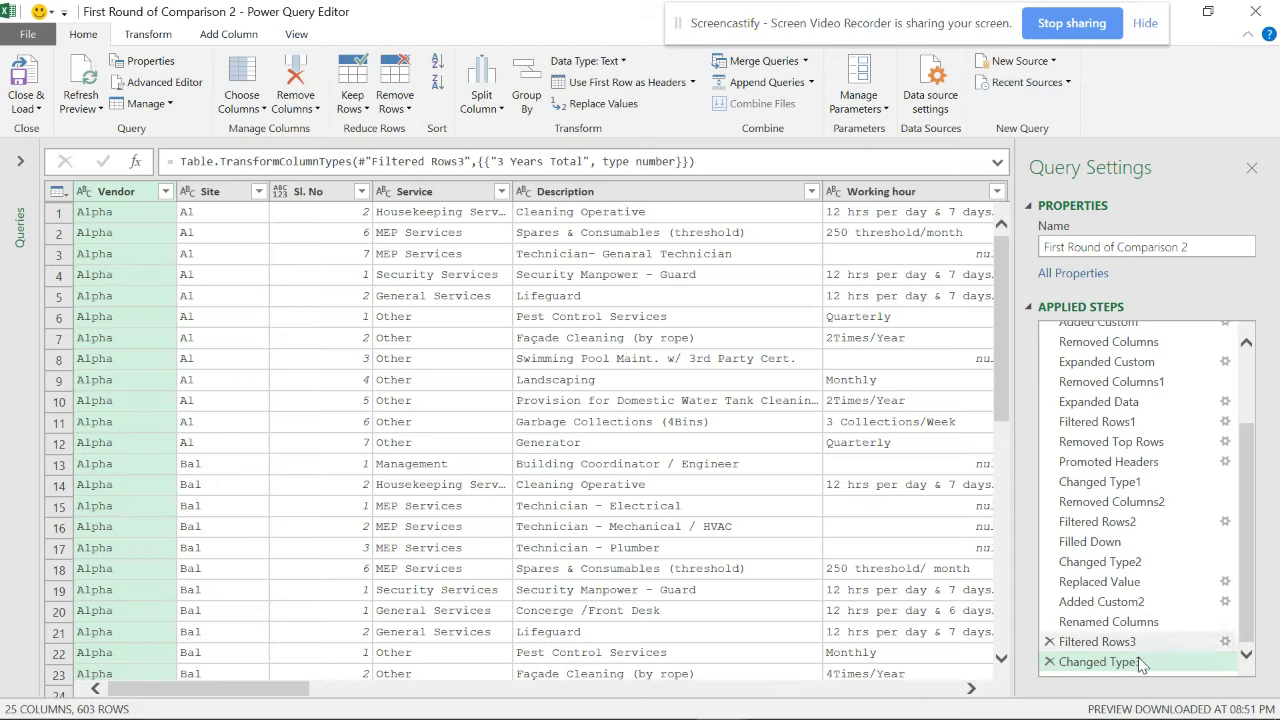
left_click(1228, 640)
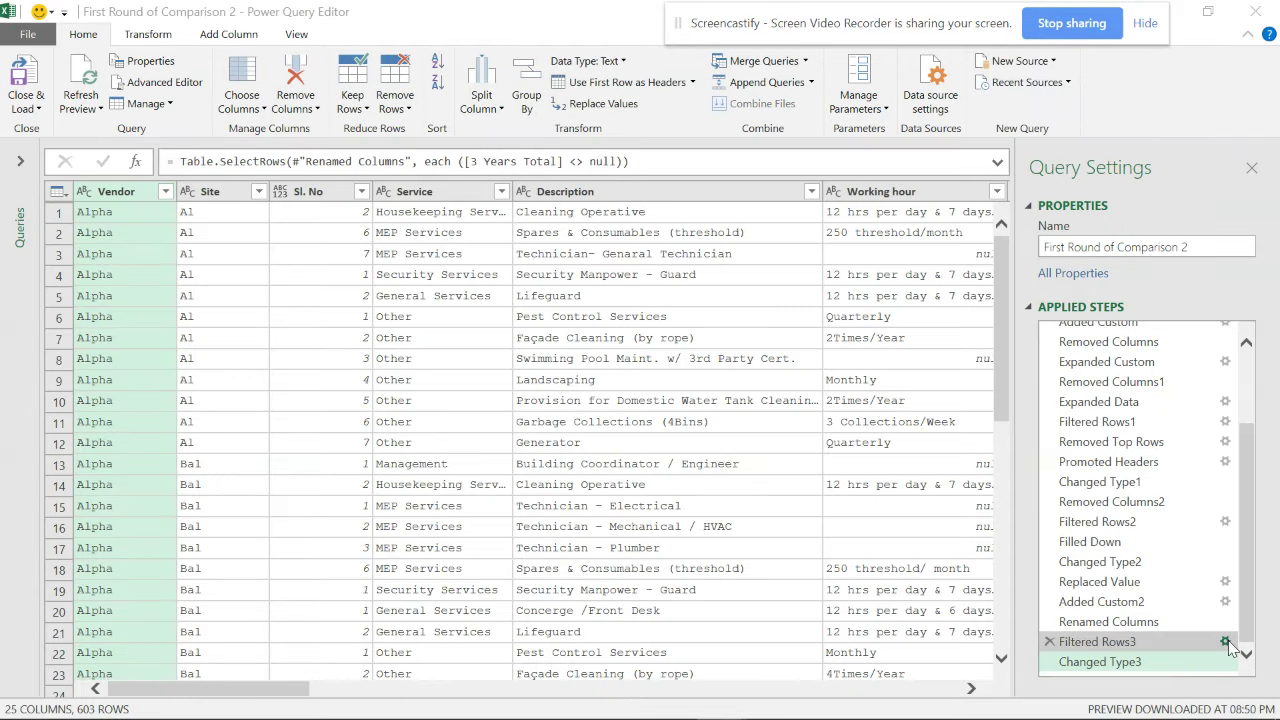
left_click(1228, 640)
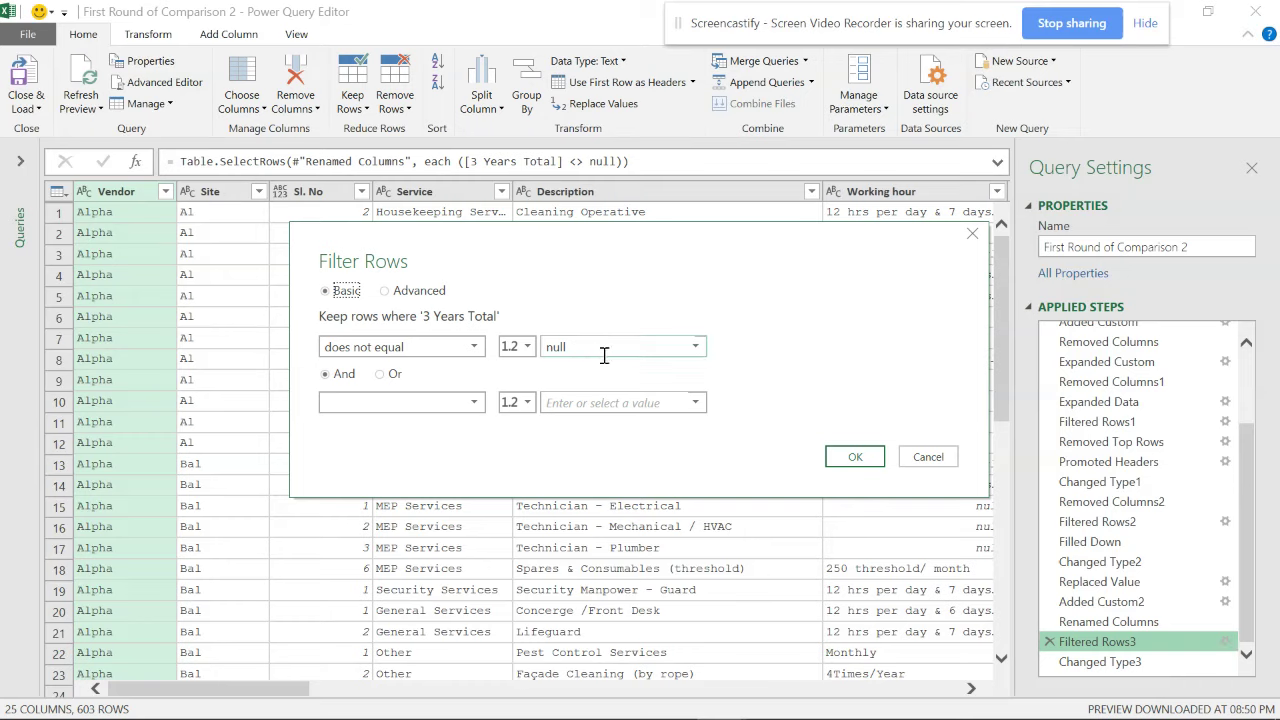
left_click(928, 457)
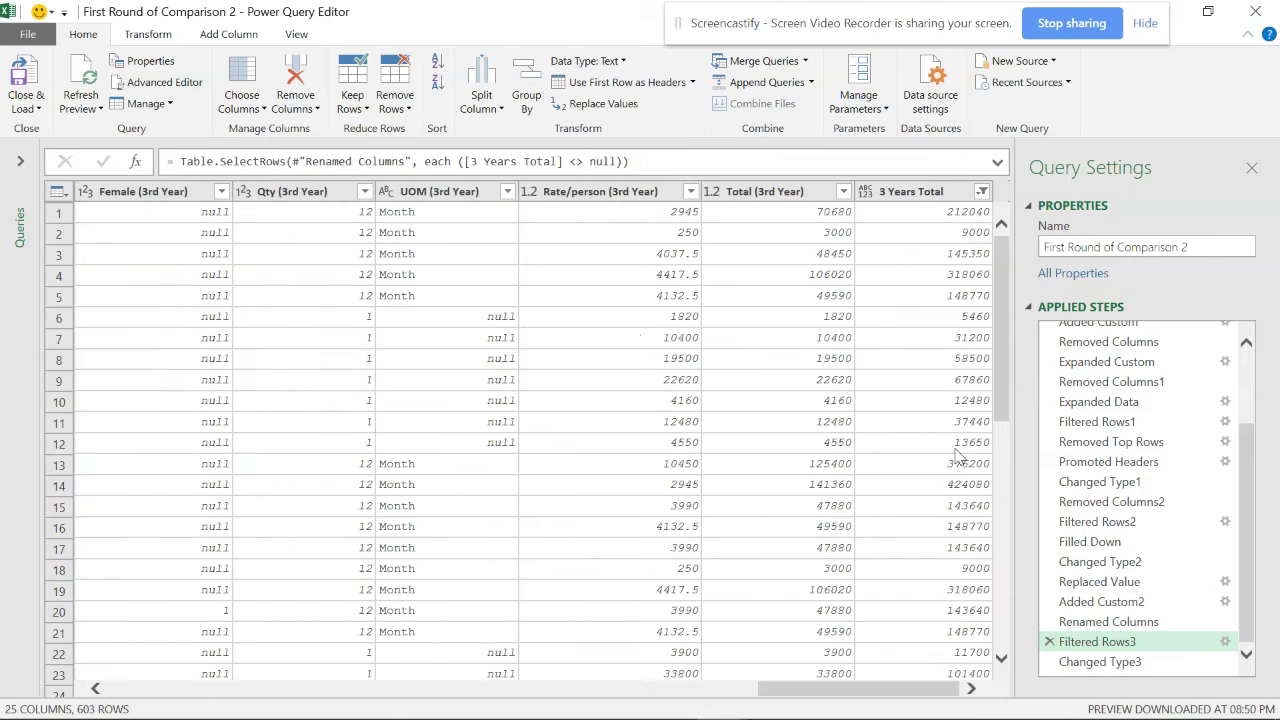
left_click(36, 110)
left_click(53, 127)
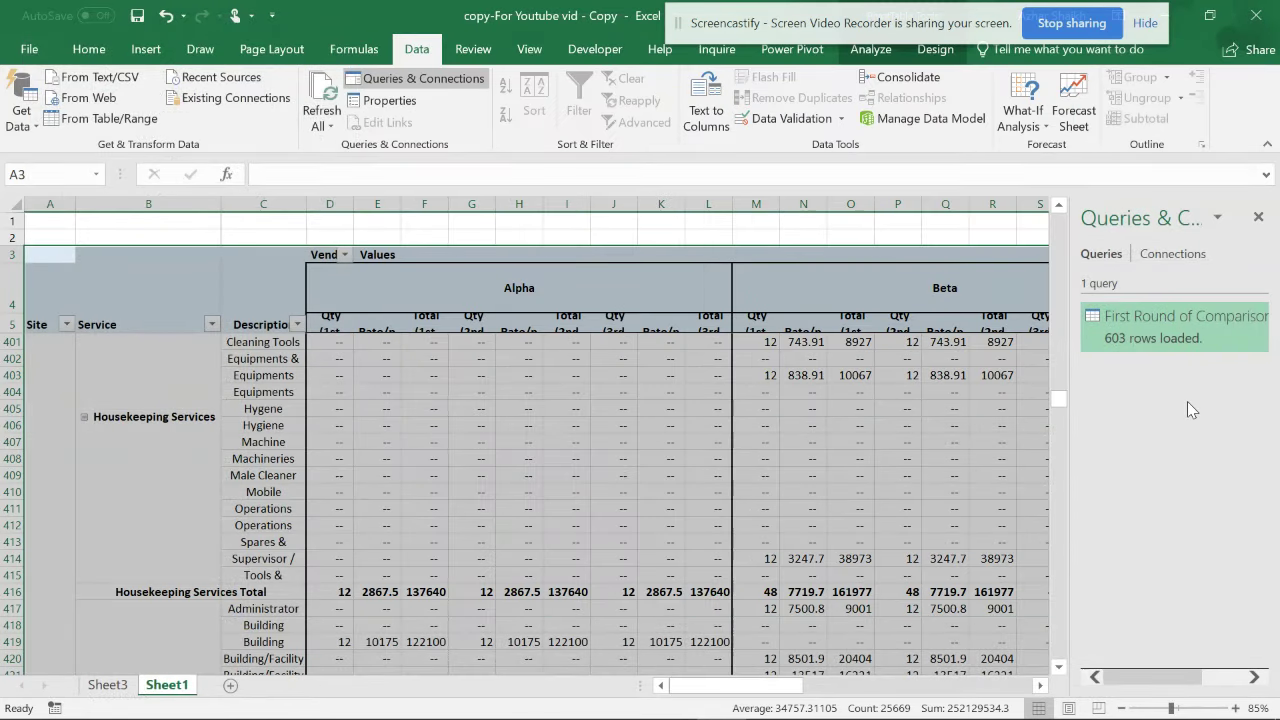
mouse_move(1152, 327)
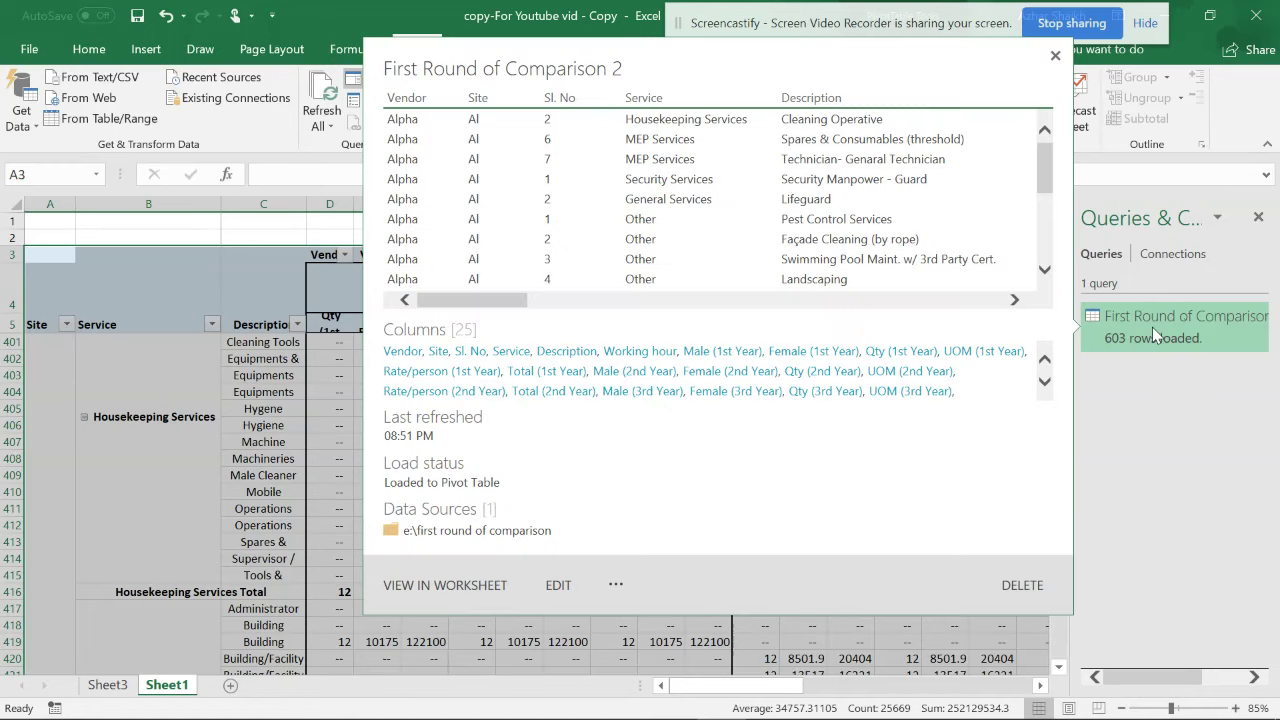